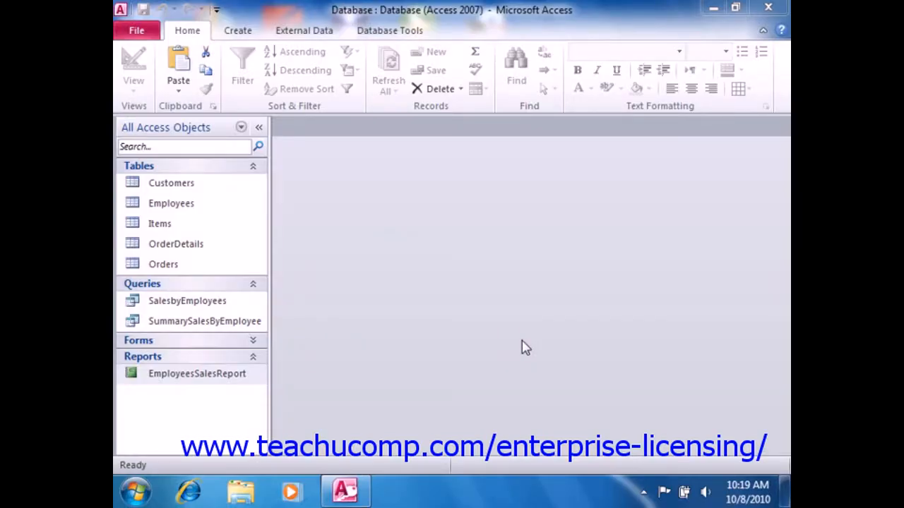
# - Open the EmployeesSalesReport in Design view, examine its sections and title label, and close it
pyautogui.click(233, 377)
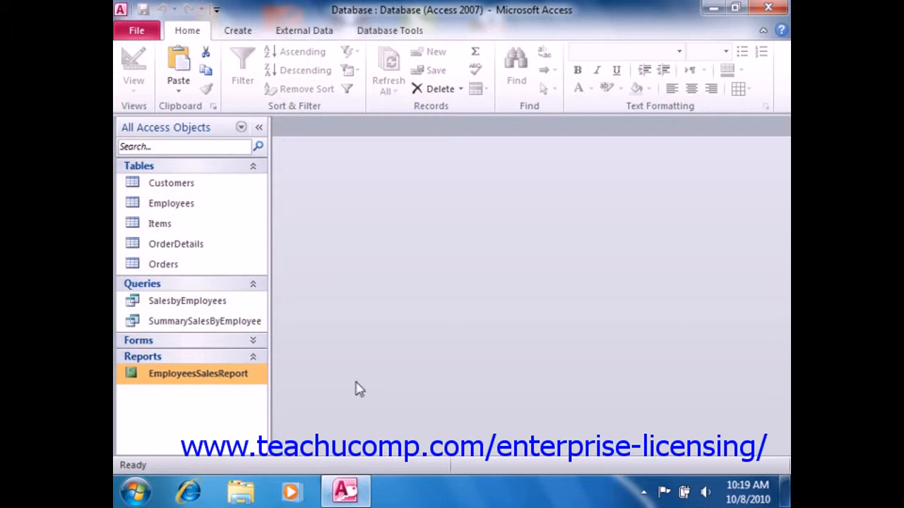
pyautogui.hotkey('ctrl', 'Return')
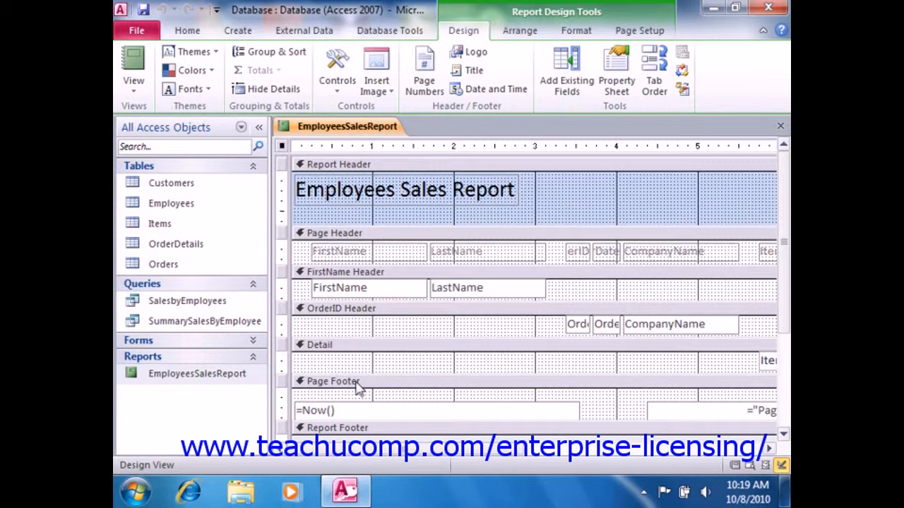
pyautogui.click(438, 193)
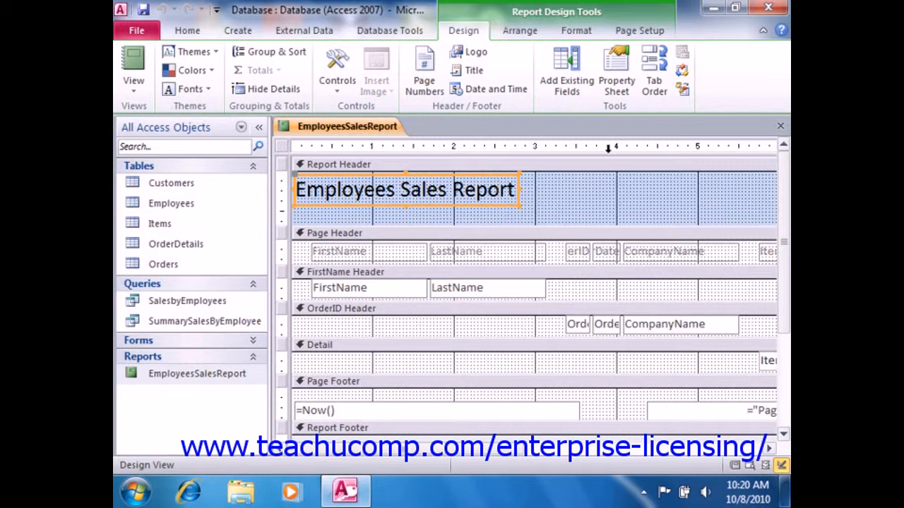
pyautogui.click(781, 130)
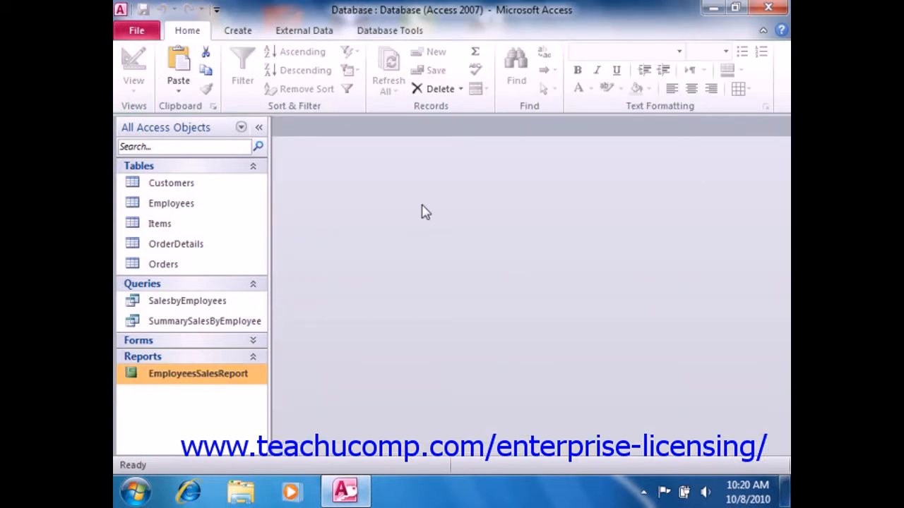
# - Create a blank report in Design view and shorten its Detail section to about 2.5 inches
pyautogui.click(242, 32)
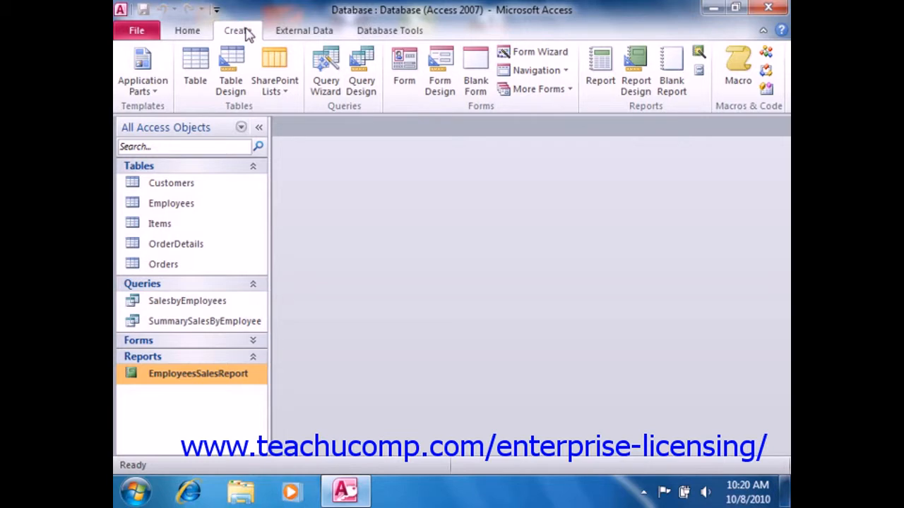
pyautogui.click(639, 94)
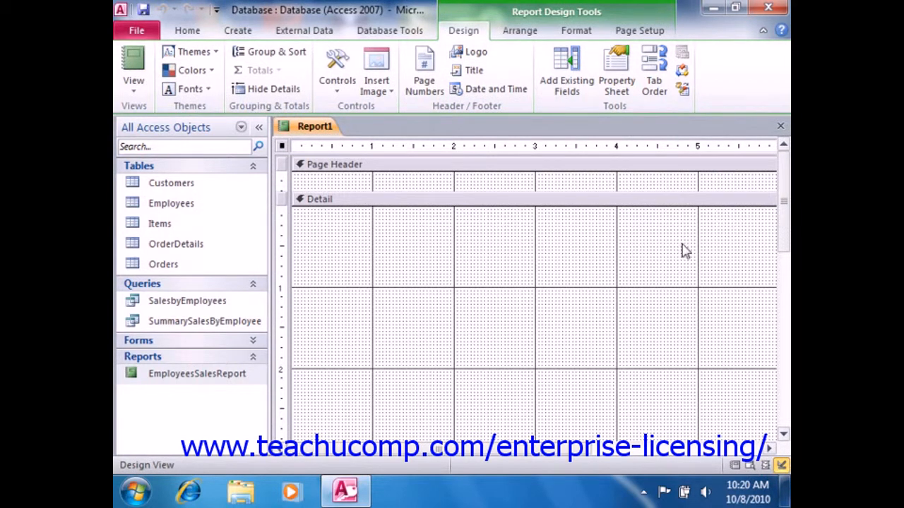
pyautogui.scroll(-3, 683, 250)
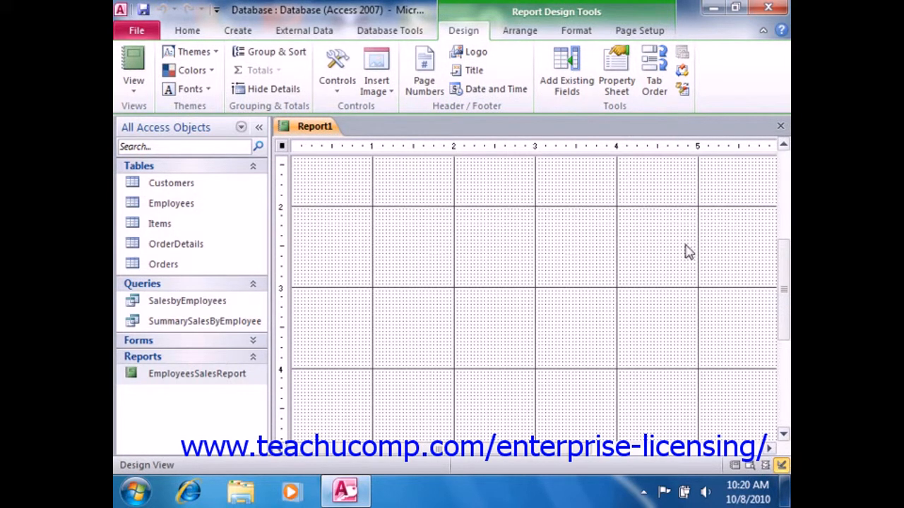
pyautogui.scroll(-3, 686, 253)
pyautogui.moveTo(607, 307)
pyautogui.mouseDown()
pyautogui.moveTo(607, 146)
pyautogui.moveTo(591, 177)
pyautogui.moveTo(594, 167)
pyautogui.mouseUp()
pyautogui.click(785, 238)
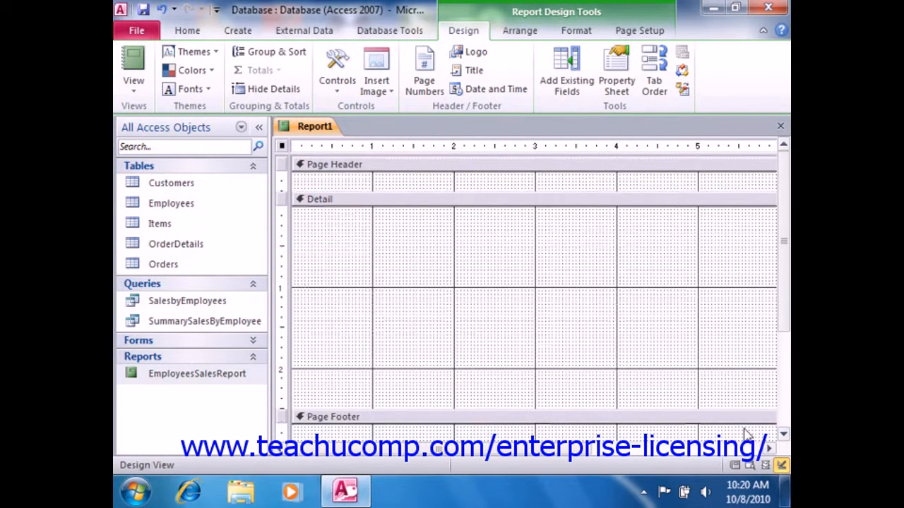
# - Resize the report to about 4.96 inches wide and shorten the Detail section to 2 inches
pyautogui.click(769, 448)
pyautogui.moveTo(710, 317); pyautogui.dragTo(534, 303)
pyautogui.click(357, 449)
pyautogui.moveTo(784, 271); pyautogui.dragTo(784, 291)
pyautogui.moveTo(620, 264); pyautogui.dragTo(697, 272)
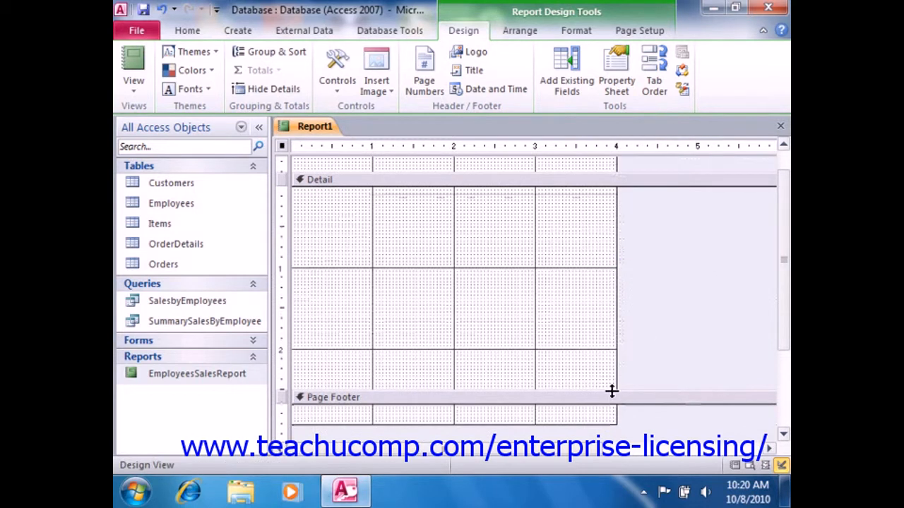
pyautogui.moveTo(615, 370); pyautogui.dragTo(695, 363)
pyautogui.moveTo(593, 390); pyautogui.dragTo(593, 350)
pyautogui.scroll(1, 550, 263)
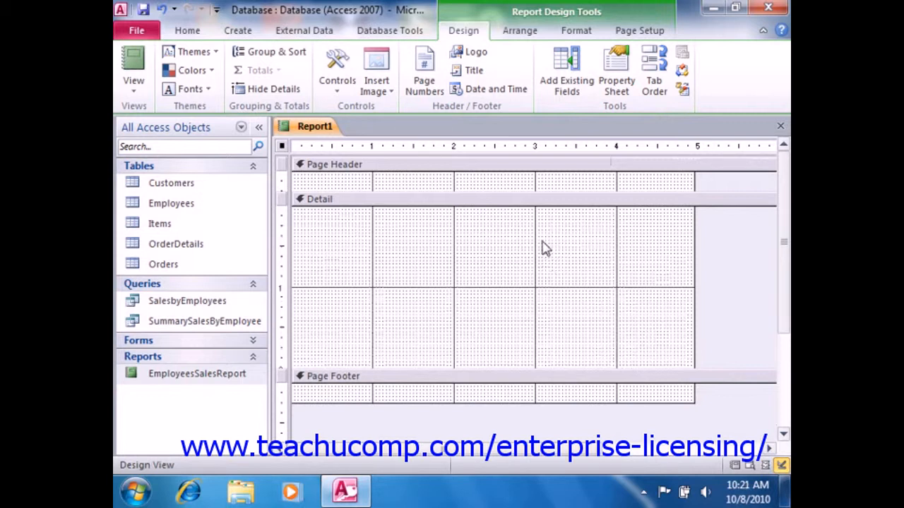
# - Examine the blank report's layout by selecting the Page Header, Detail and Page Footer sections in turn, ending on Detail
pyautogui.click(517, 167)
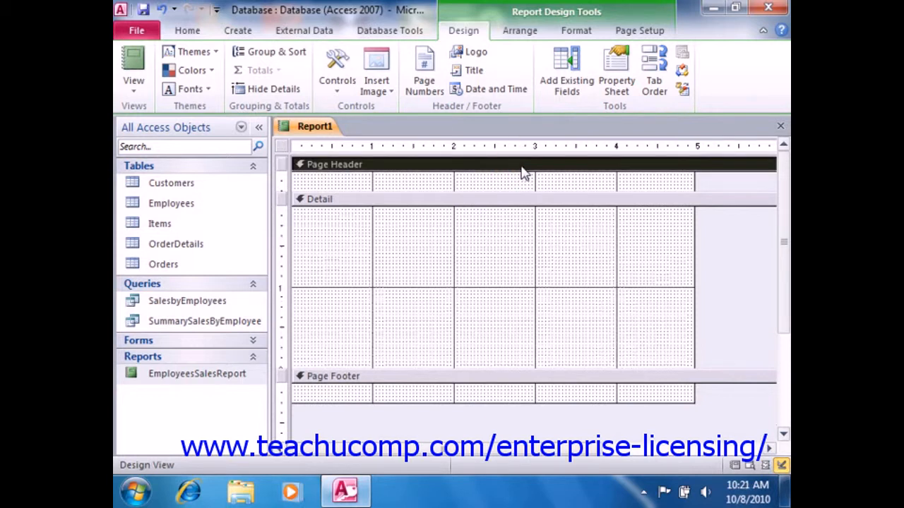
pyautogui.click(519, 201)
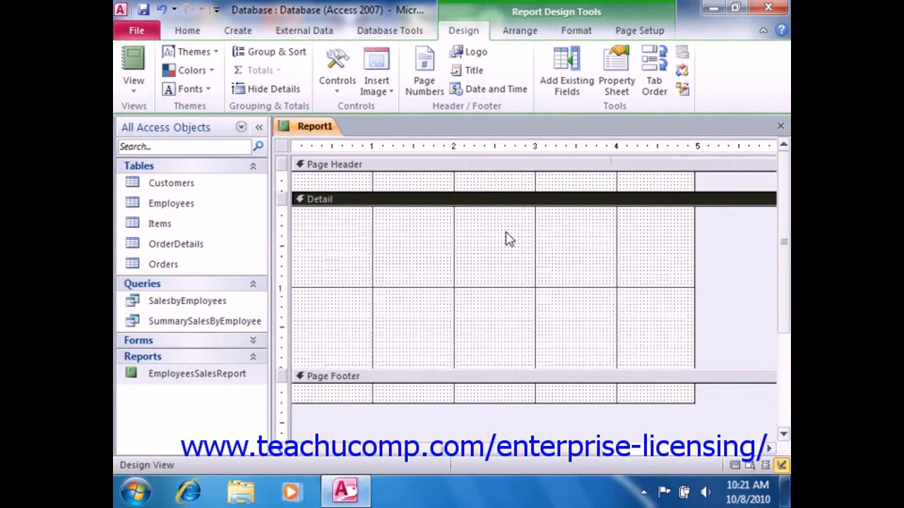
pyautogui.click(499, 167)
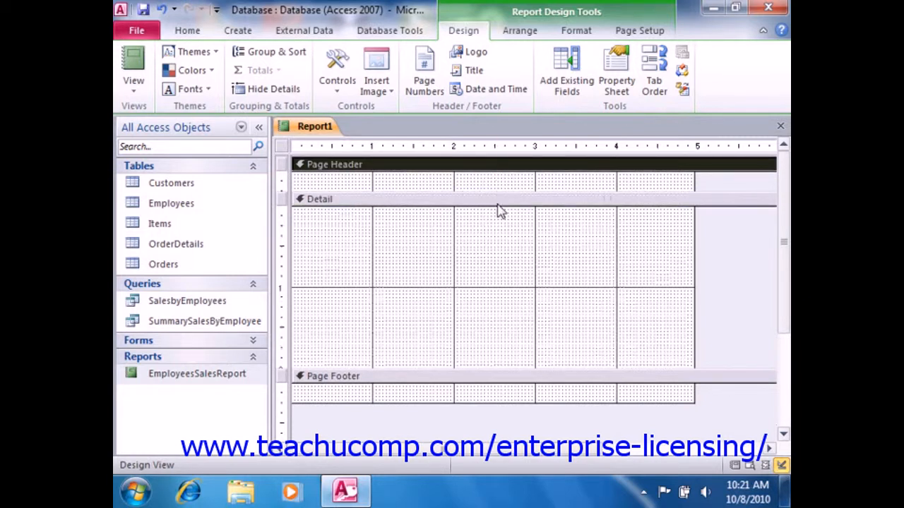
pyautogui.click(497, 203)
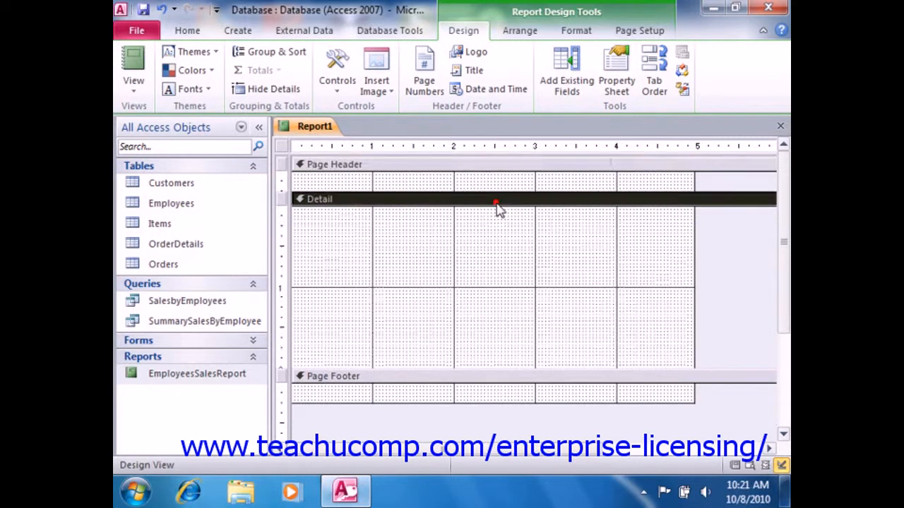
pyautogui.click(460, 377)
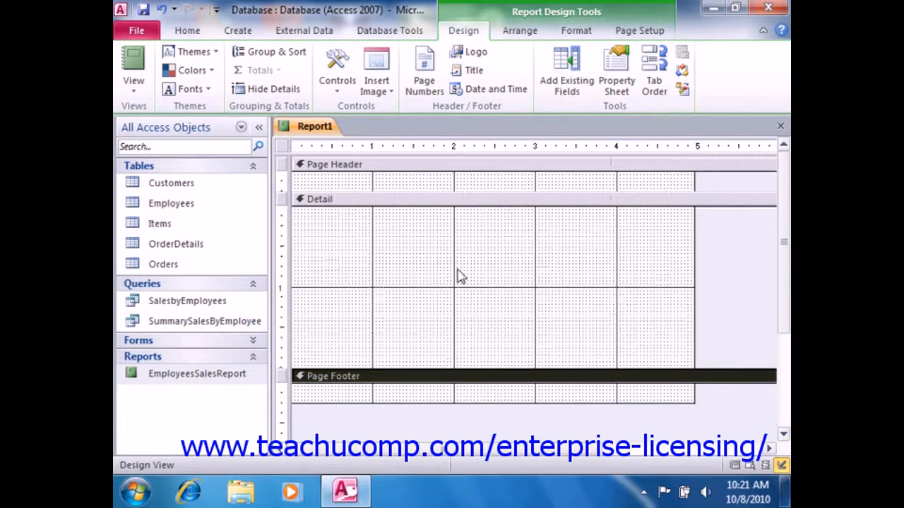
pyautogui.click(437, 203)
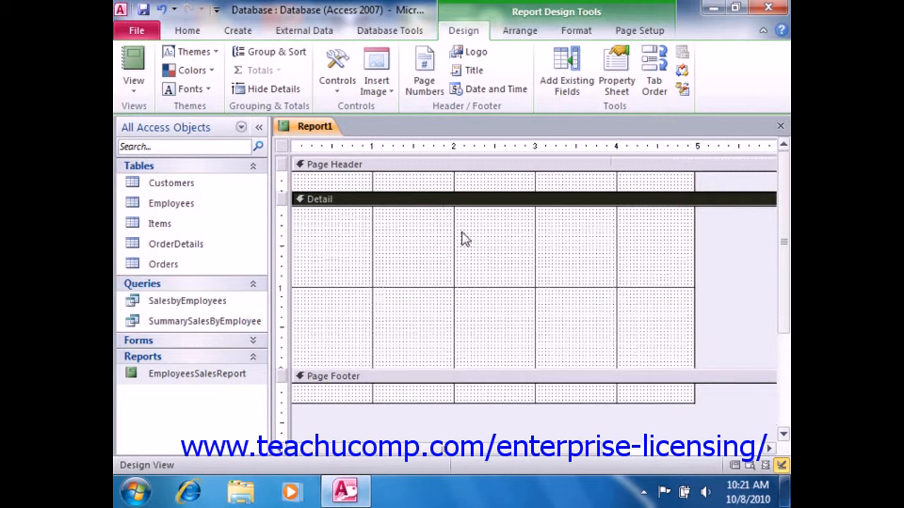
# - Set the Record Source property of the whole report to the SalesbyEmployees query
pyautogui.click(567, 77)
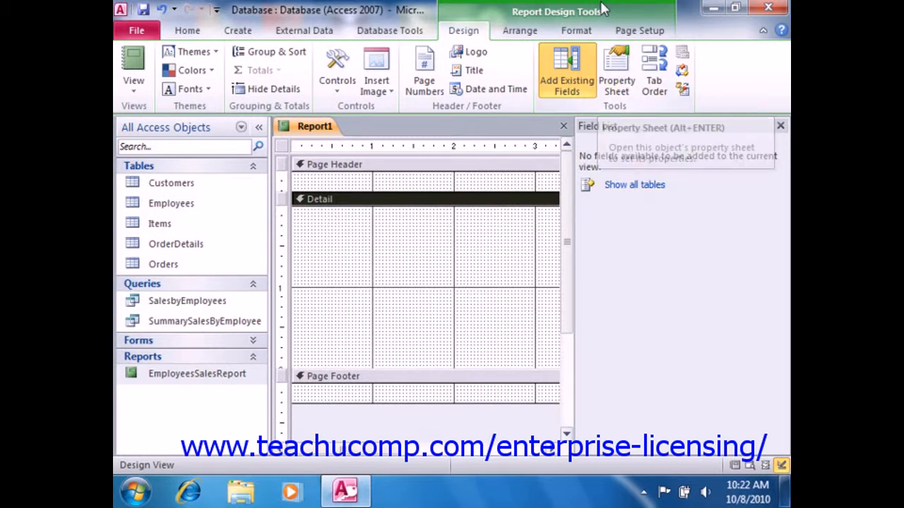
pyautogui.click(618, 84)
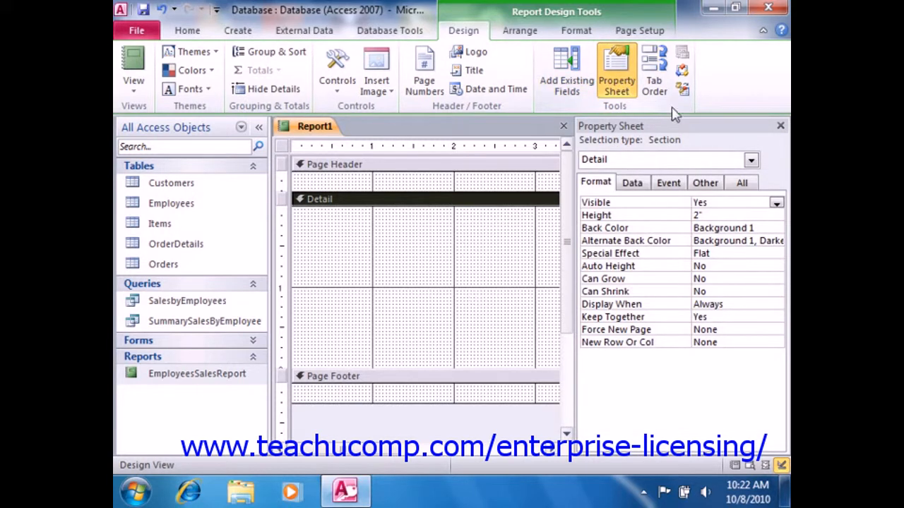
pyautogui.click(750, 161)
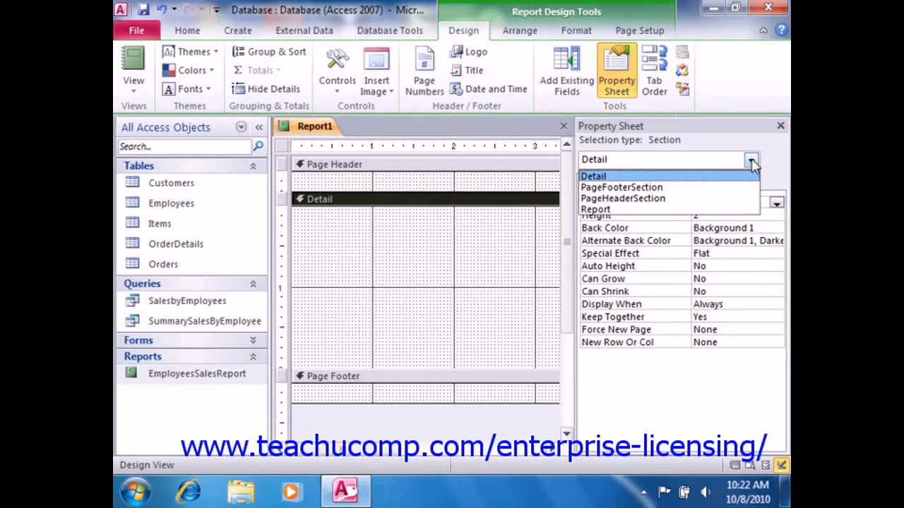
pyautogui.click(689, 210)
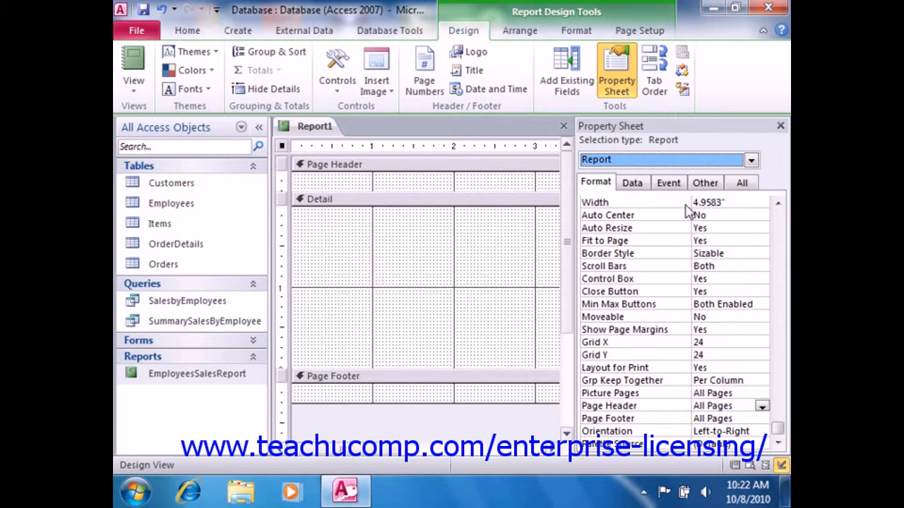
pyautogui.click(633, 183)
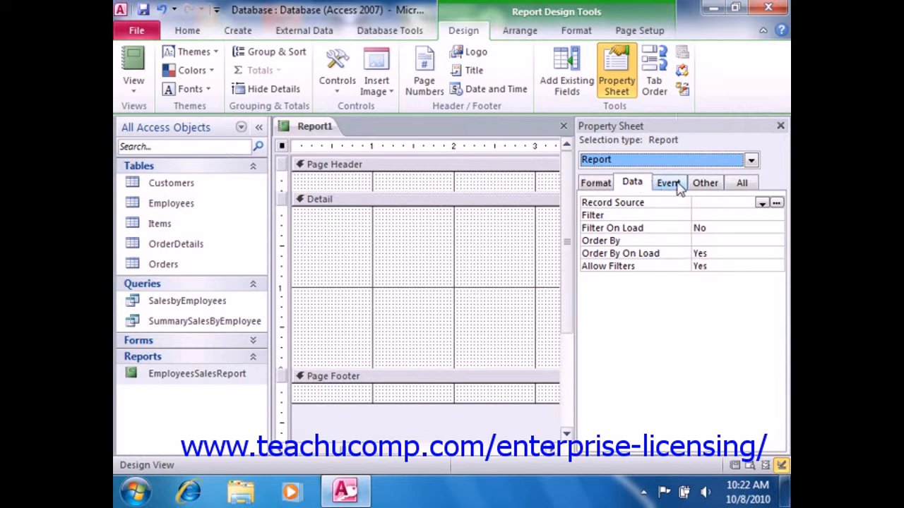
pyautogui.click(762, 204)
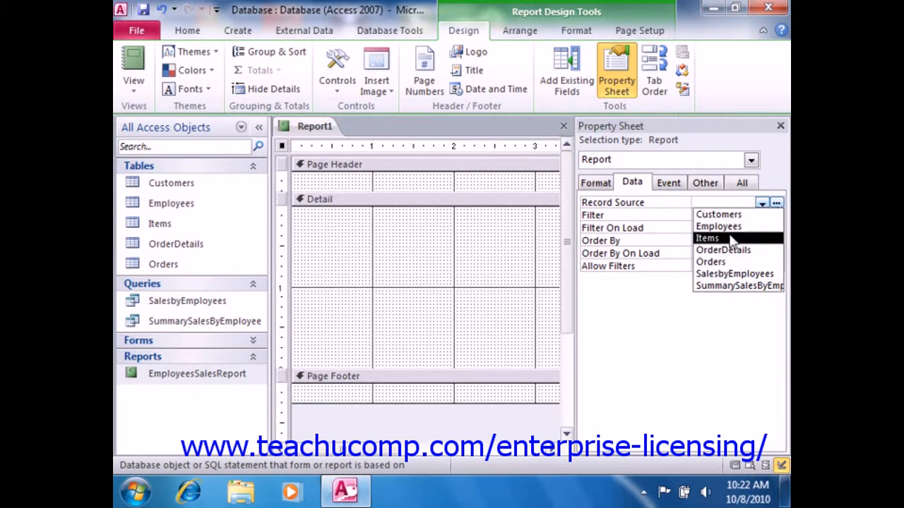
pyautogui.click(732, 275)
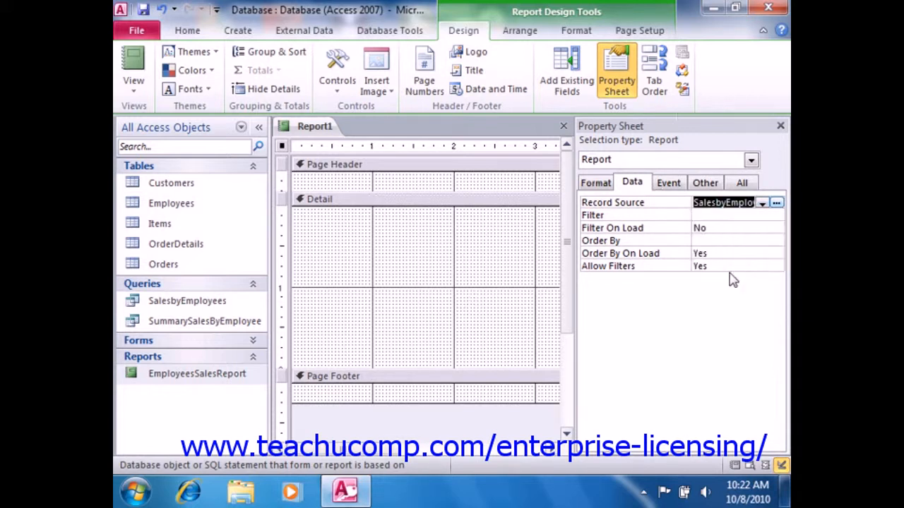
# - Add the FirstName and LastName fields to the Detail section, with LastName below FirstName
pyautogui.click(570, 92)
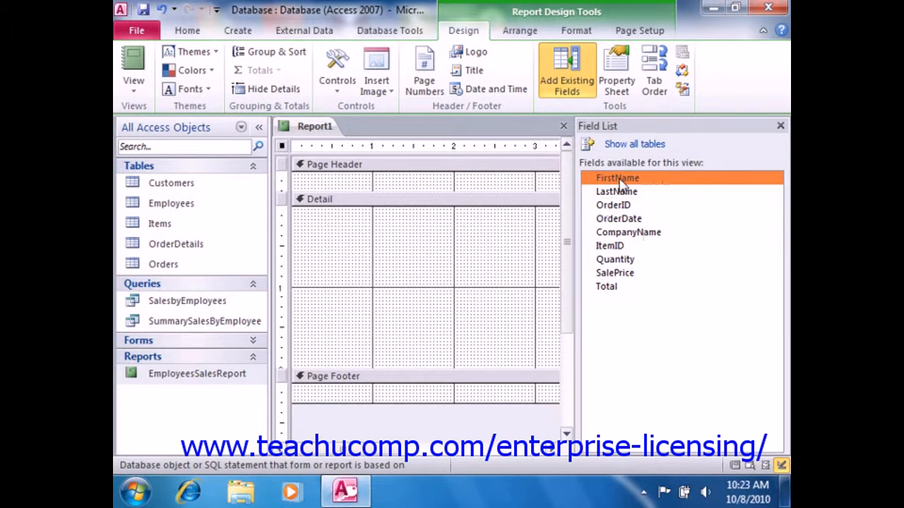
pyautogui.moveTo(619, 179); pyautogui.dragTo(374, 209)
pyautogui.moveTo(600, 194); pyautogui.dragTo(386, 229)
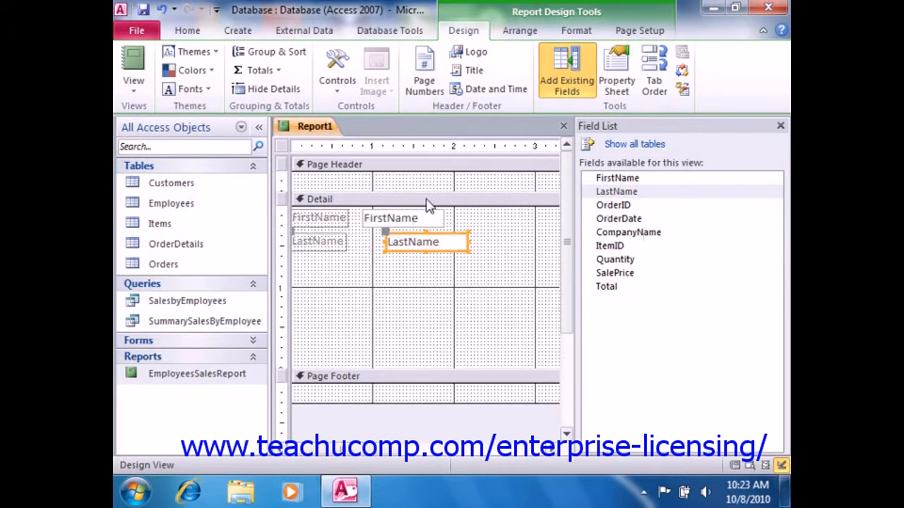
# - Review the page header, page footer and Detail sections, and add the Report Header/Footer sections to the report
pyautogui.click(455, 170)
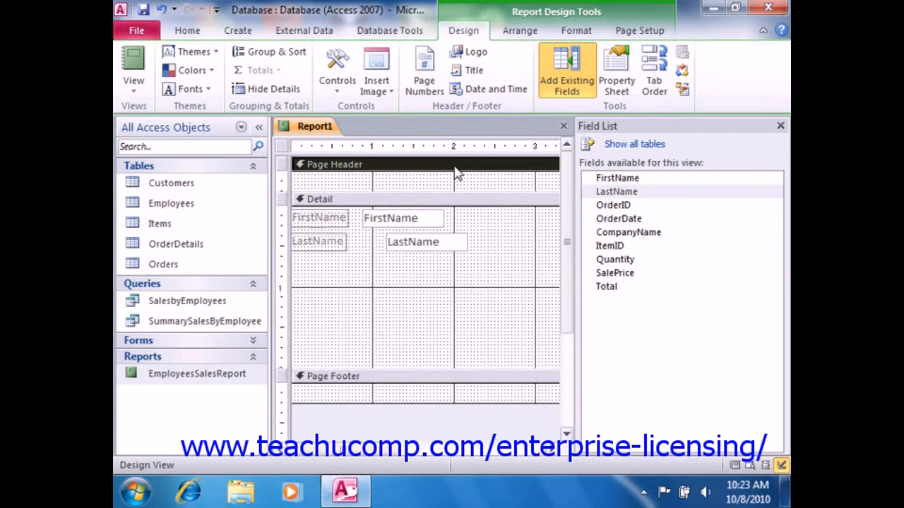
pyautogui.click(436, 377)
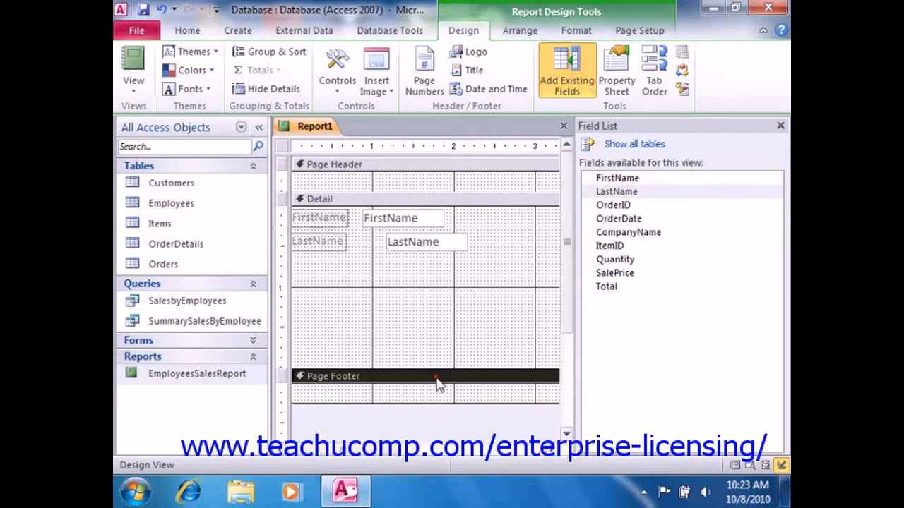
pyautogui.click(398, 170)
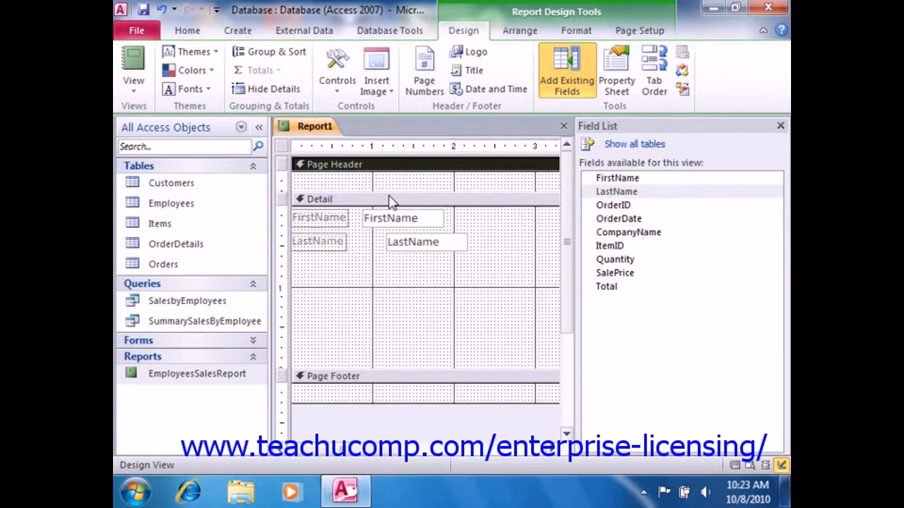
pyautogui.click(391, 202)
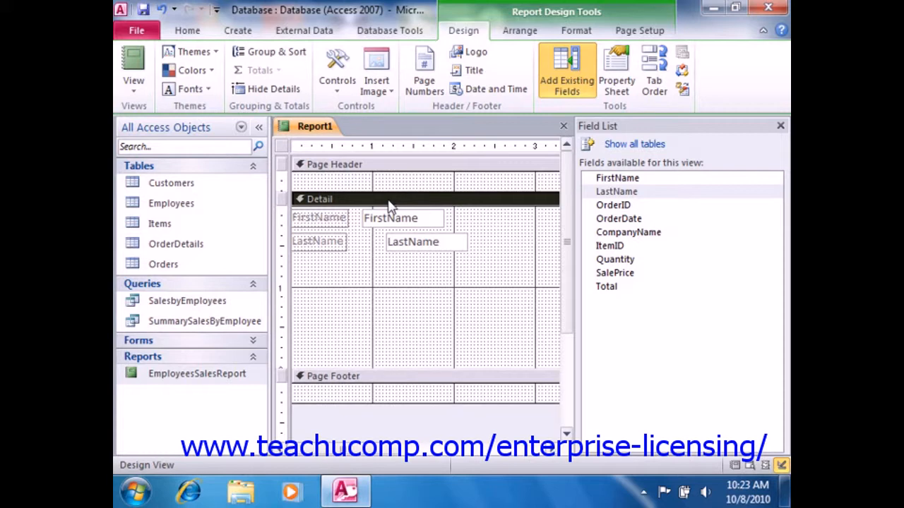
pyautogui.rightClick(391, 205)
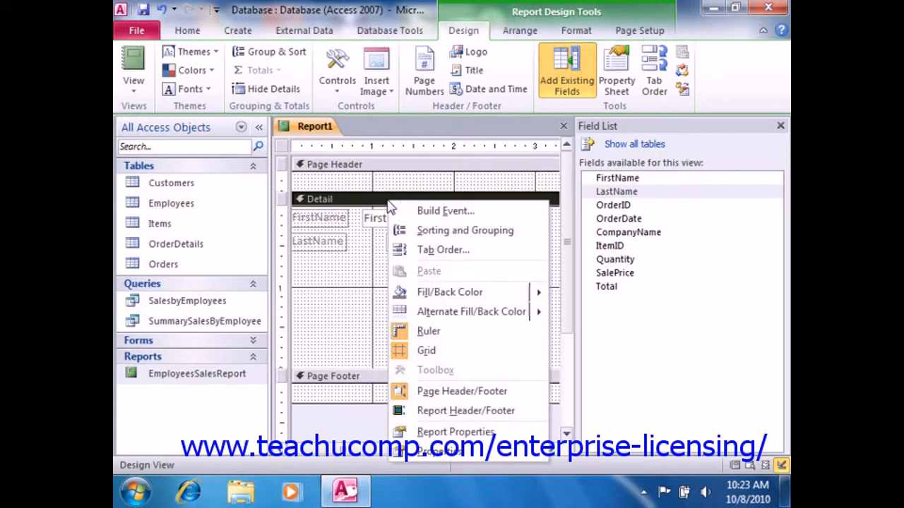
pyautogui.click(486, 412)
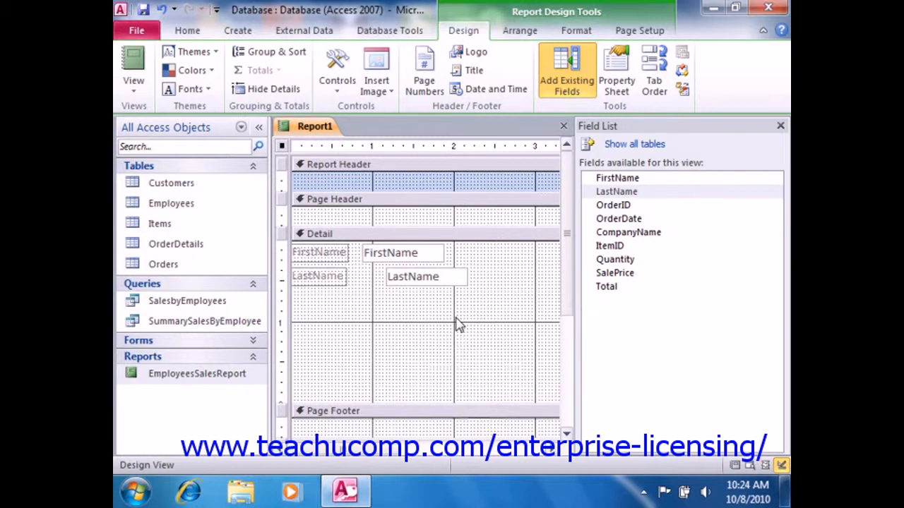
# - Remove the Report Header/Footer sections from the report and add them back
pyautogui.rightClick(432, 200)
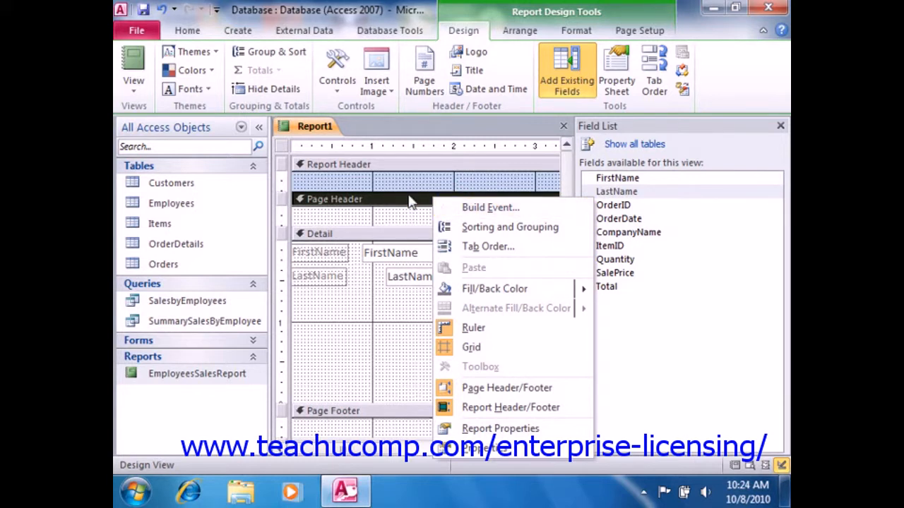
pyautogui.click(519, 408)
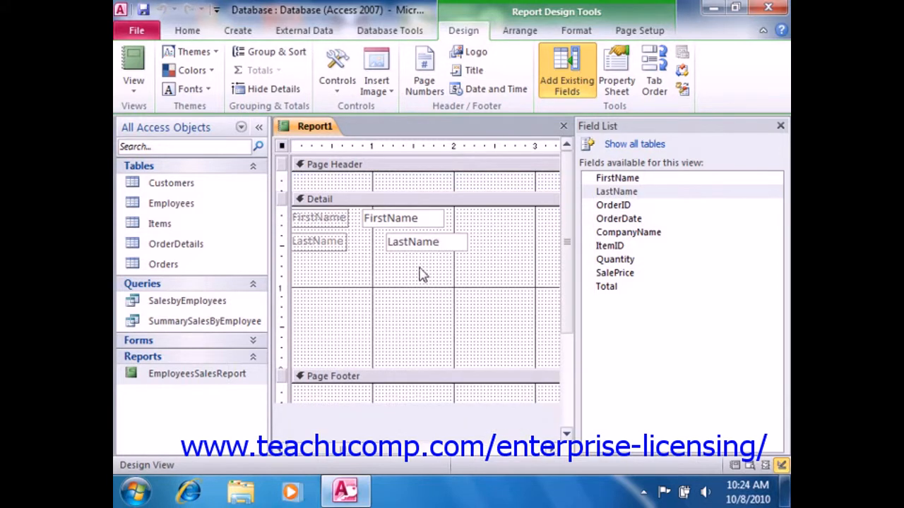
pyautogui.rightClick(403, 204)
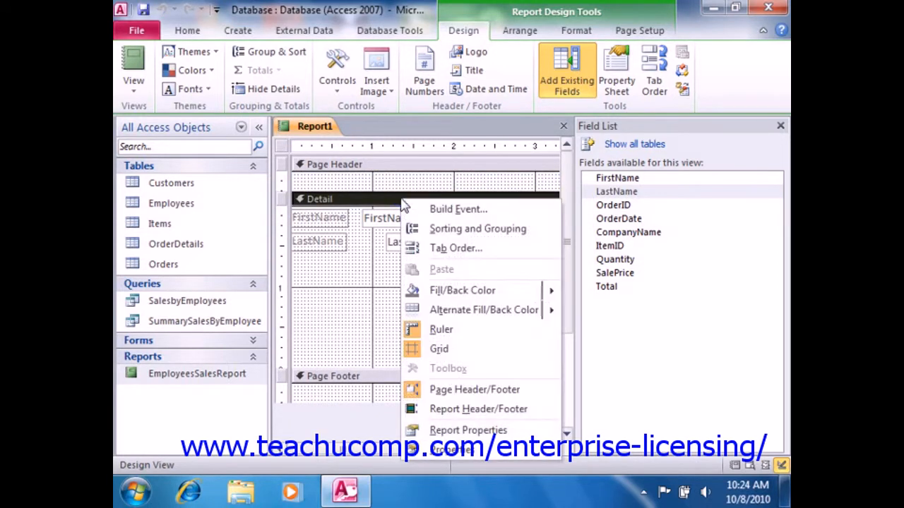
pyautogui.click(488, 411)
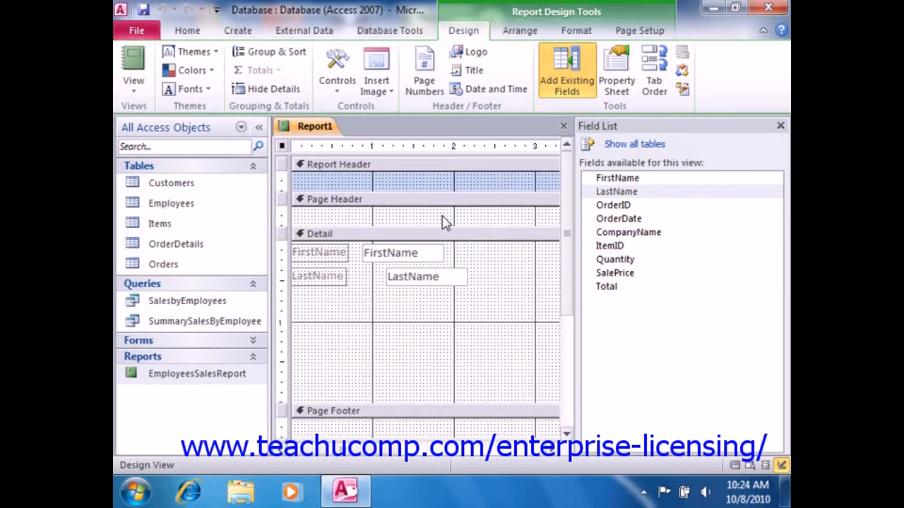
# - Examine the Report Header section and the Report Footer section of the report
pyautogui.click(388, 164)
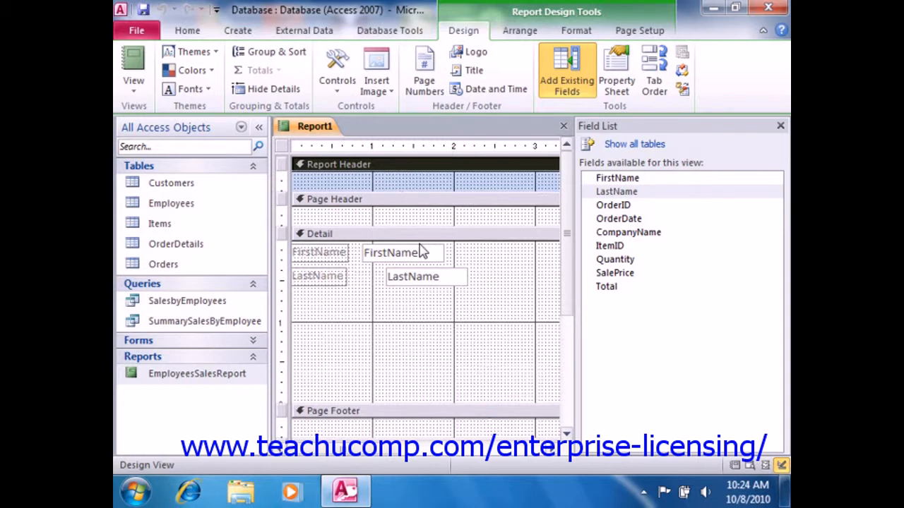
pyautogui.moveTo(567, 255); pyautogui.dragTo(571, 346)
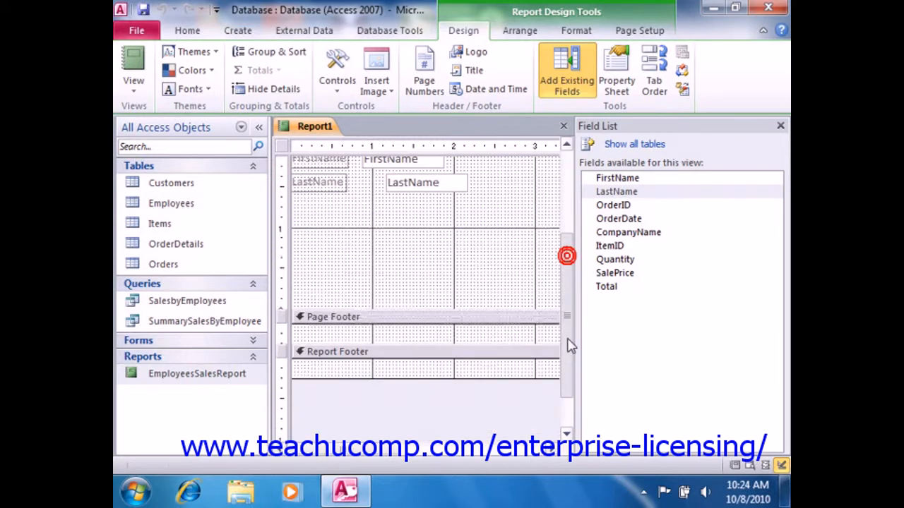
pyautogui.click(461, 340)
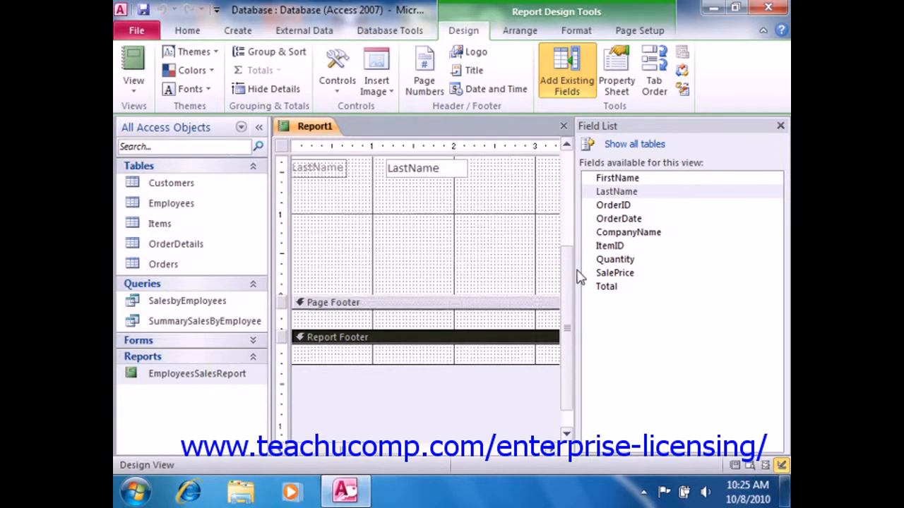
pyautogui.click(668, 127)
pyautogui.moveTo(567, 315); pyautogui.dragTo(580, 197)
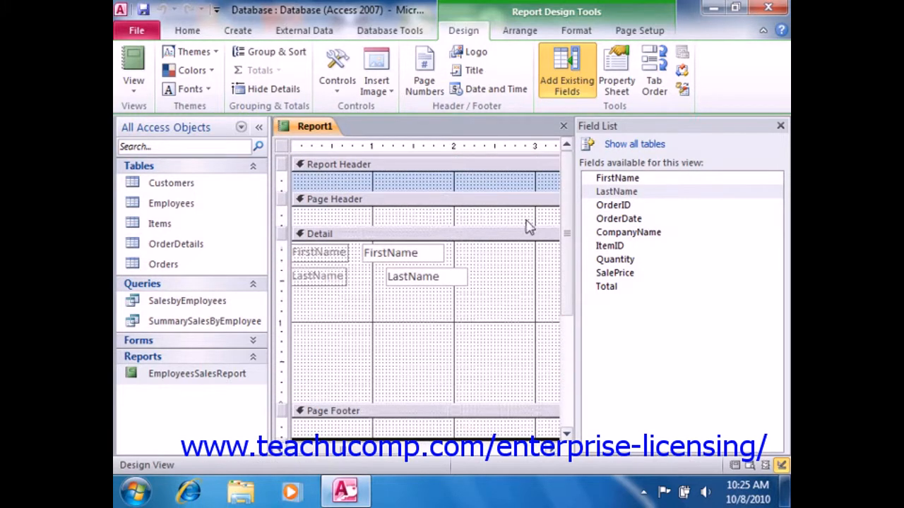
# - Look over the controls available for the report, and close the Field List
pyautogui.click(342, 95)
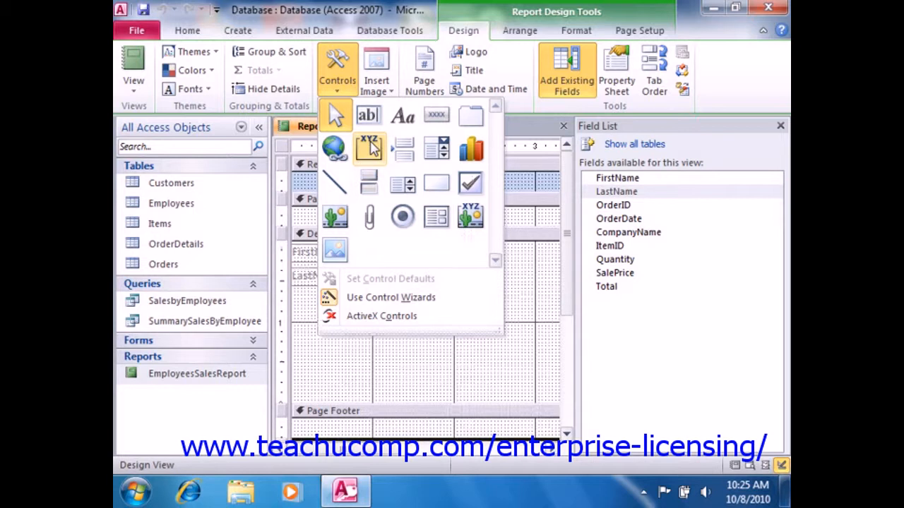
pyautogui.click(349, 86)
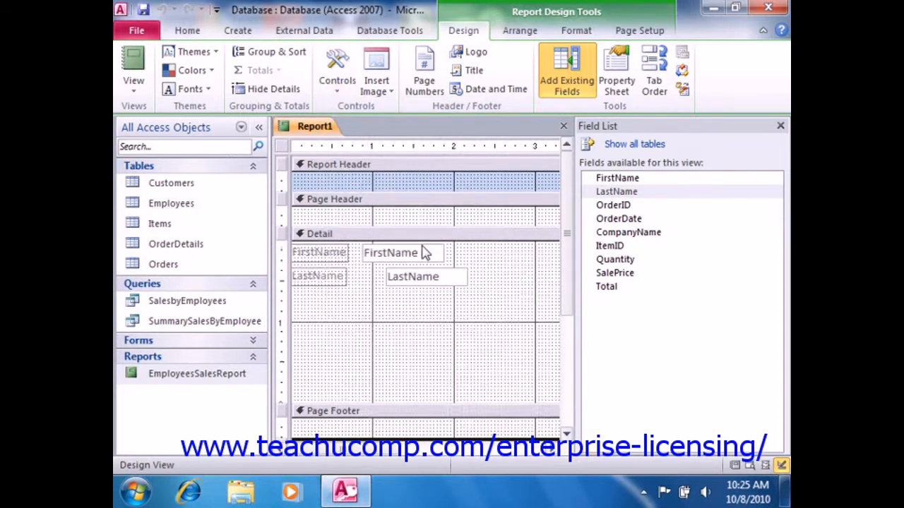
pyautogui.click(780, 126)
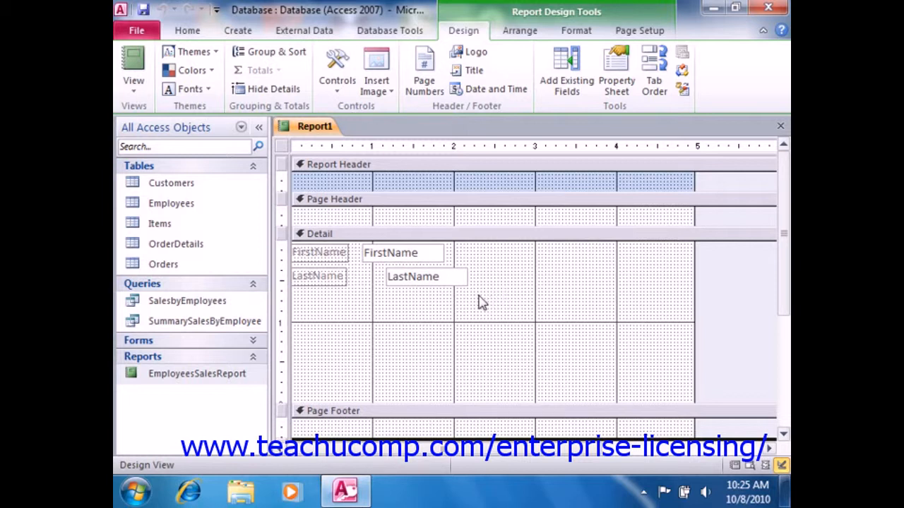
# - View the report in Report View and in Print Preview, paging forward and back to the first page
pyautogui.click(145, 96)
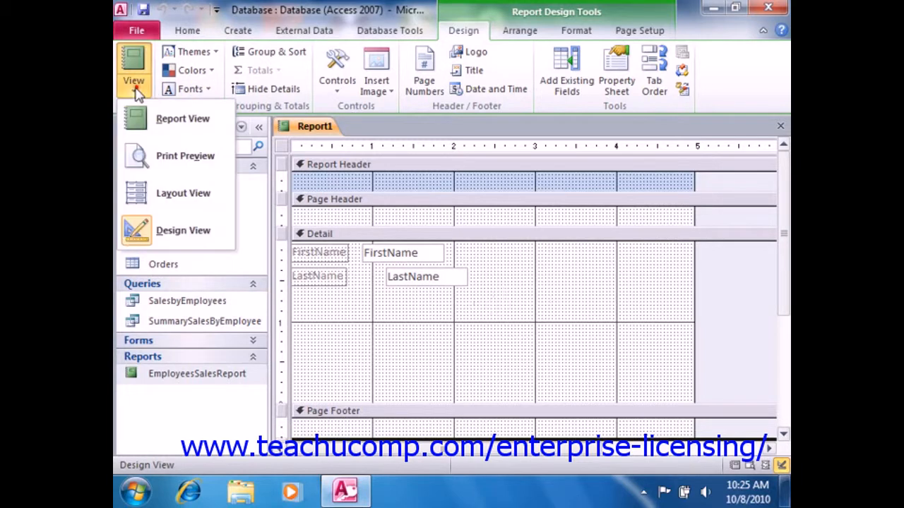
pyautogui.click(167, 125)
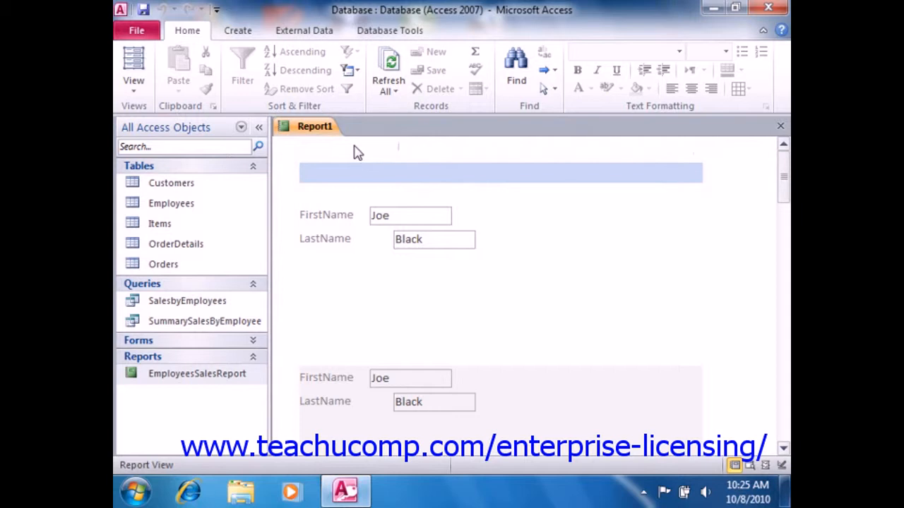
pyautogui.click(131, 86)
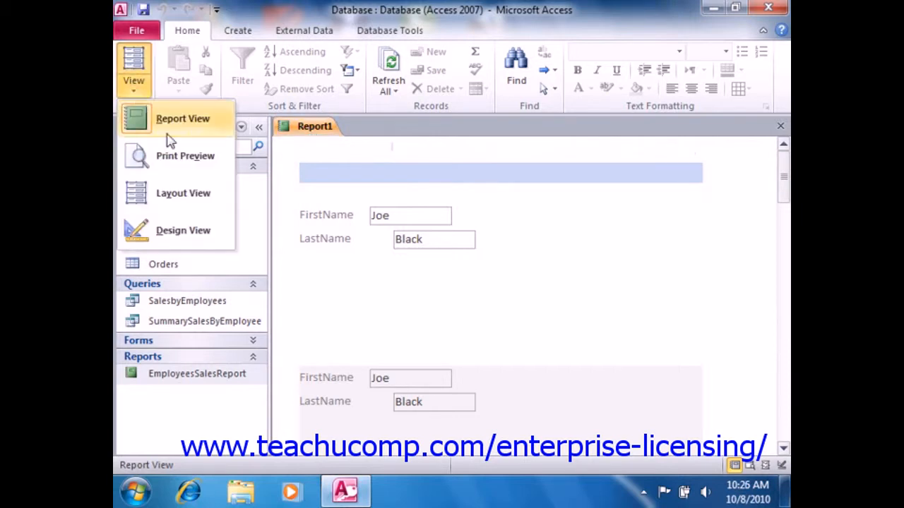
pyautogui.click(182, 155)
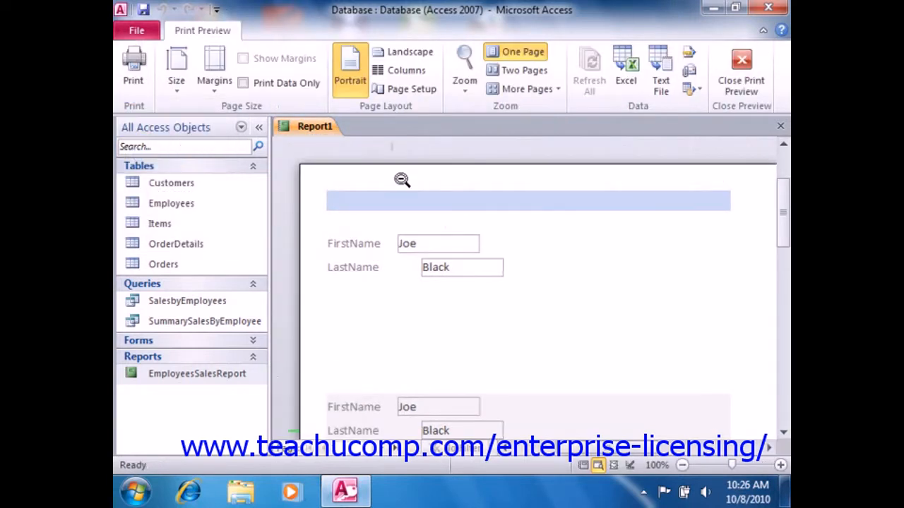
pyautogui.click(380, 450)
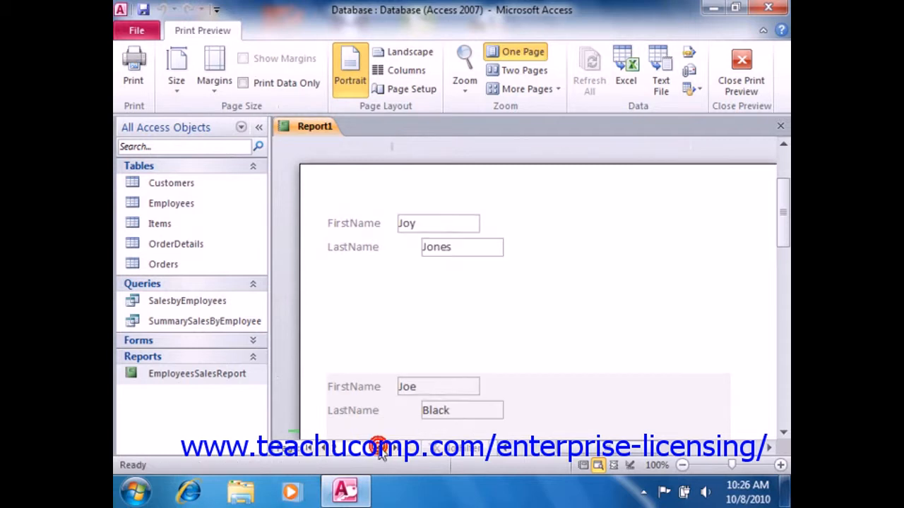
pyautogui.click(326, 449)
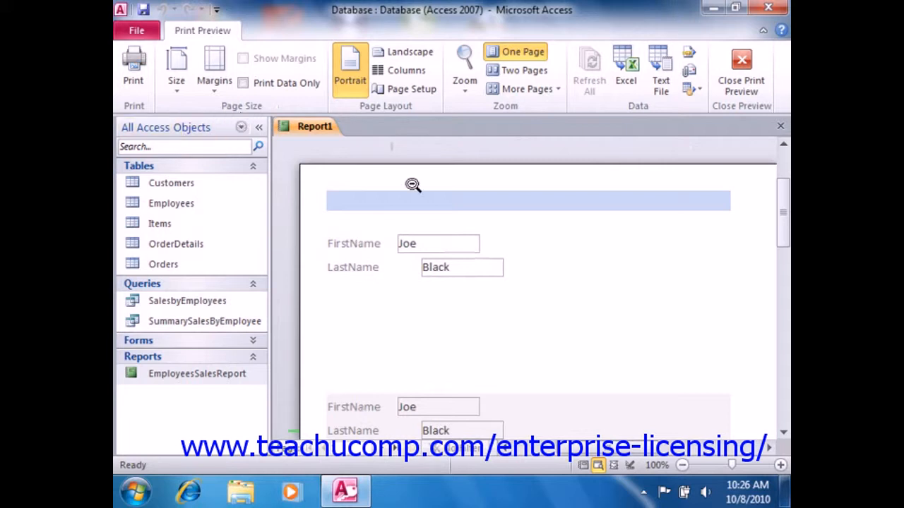
# - Close Print Preview and return the report to Design View
pyautogui.click(757, 90)
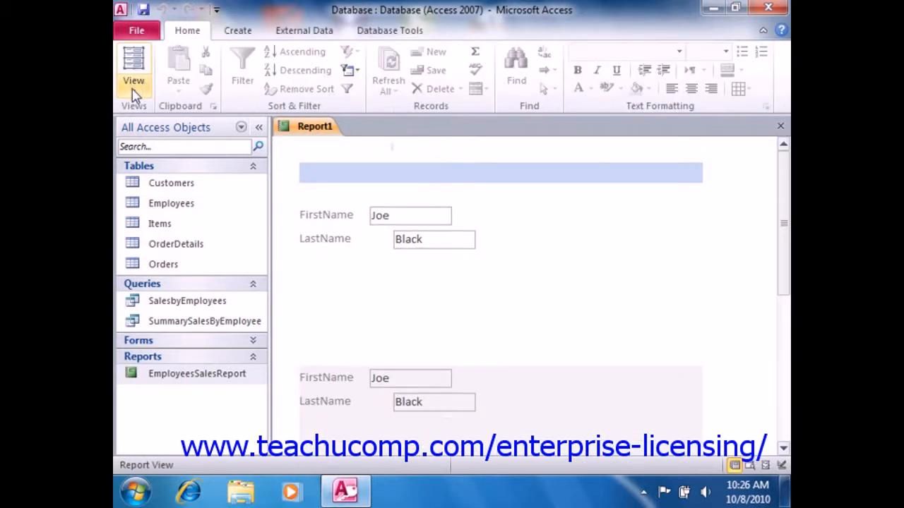
pyautogui.click(135, 96)
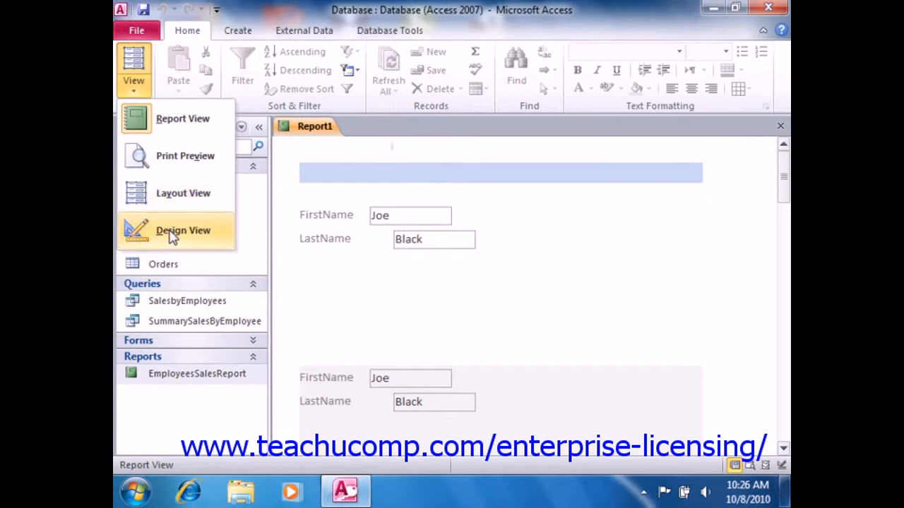
pyautogui.click(171, 236)
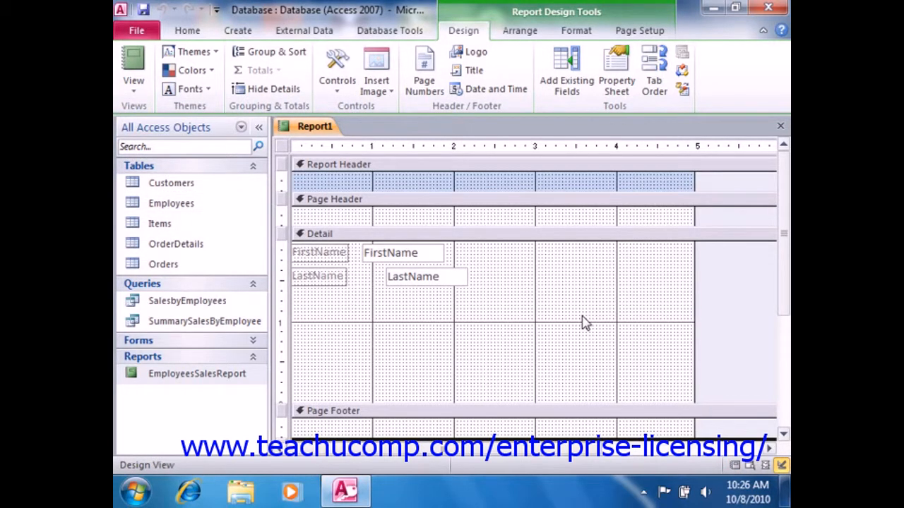